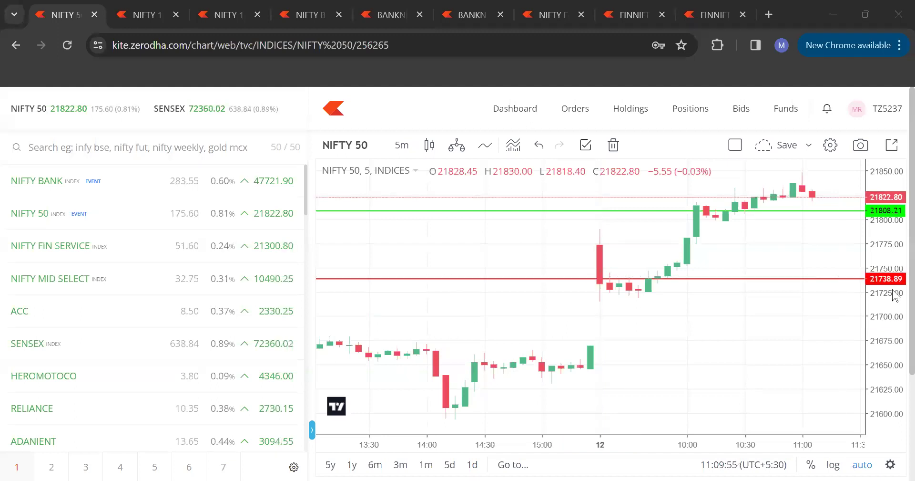
Step: Show the NIFTY 21750 CE and PE 5-minute charts, activating the CE pane then the PE pane
scroll(896, 319, "down", 1)
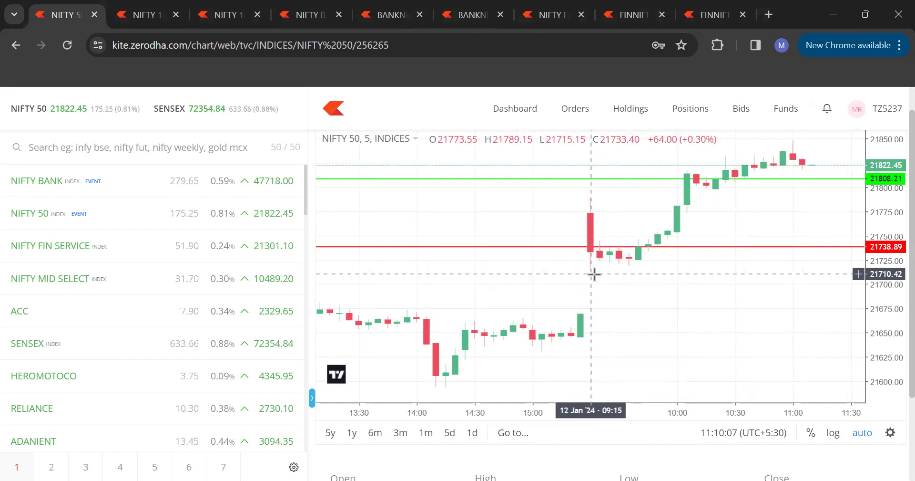
left_click(220, 17)
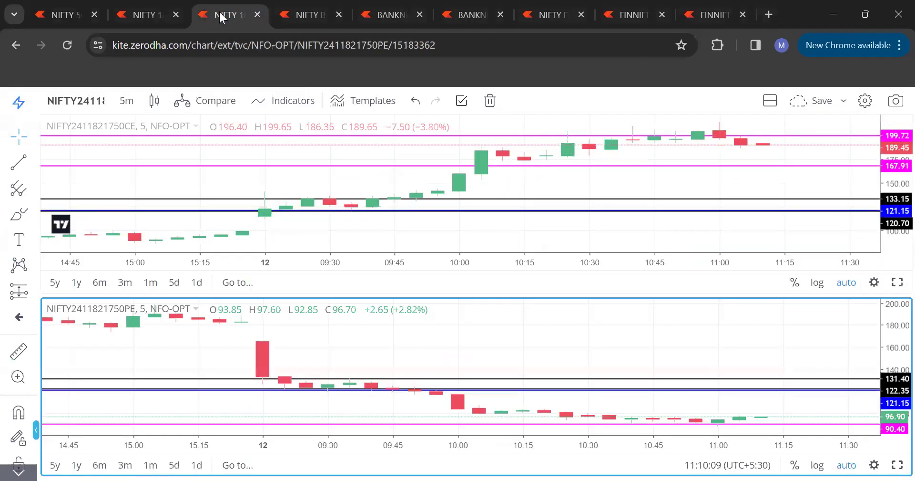
left_click(138, 150)
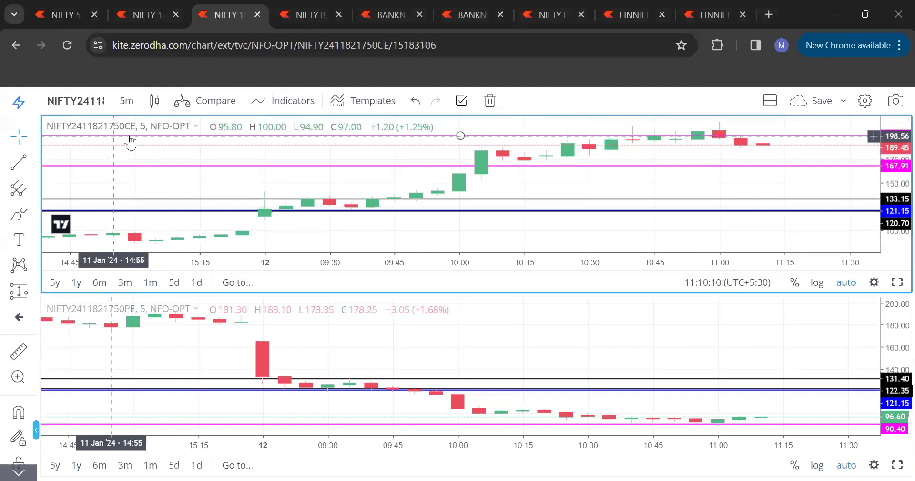
left_click(149, 364)
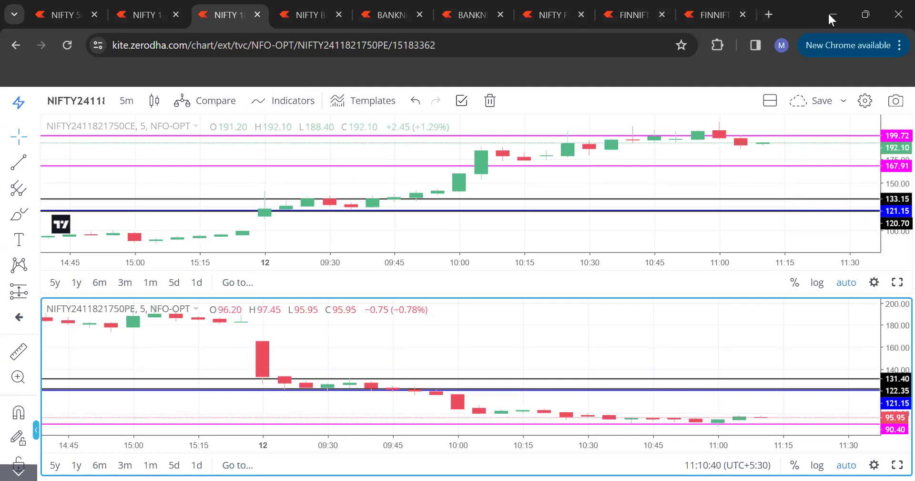
Step: Read the INDEX SPP message (NIFTY 121.15) in the Telegram trading group, then return to Chrome
key("alt+Tab")
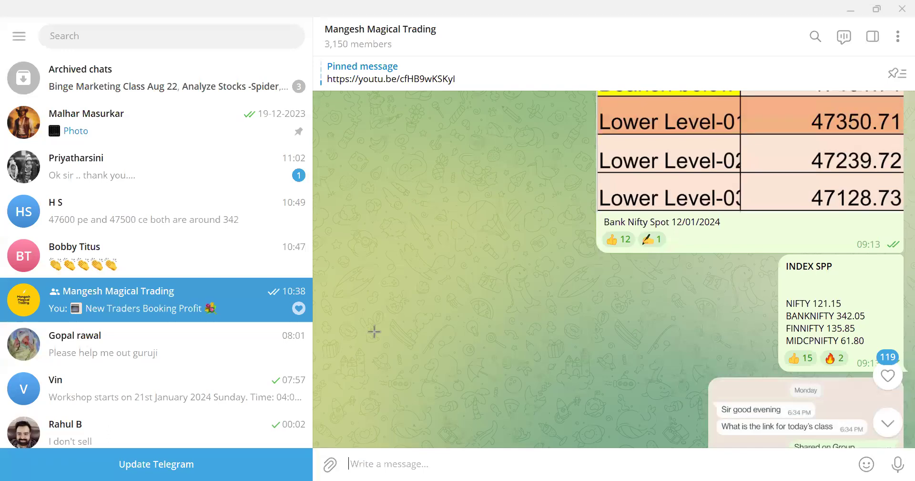
key("alt+Tab")
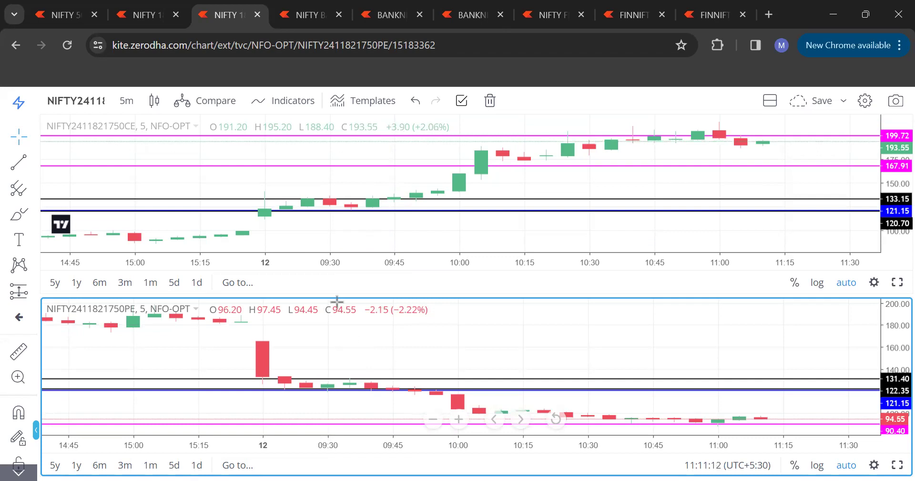
left_click(367, 221)
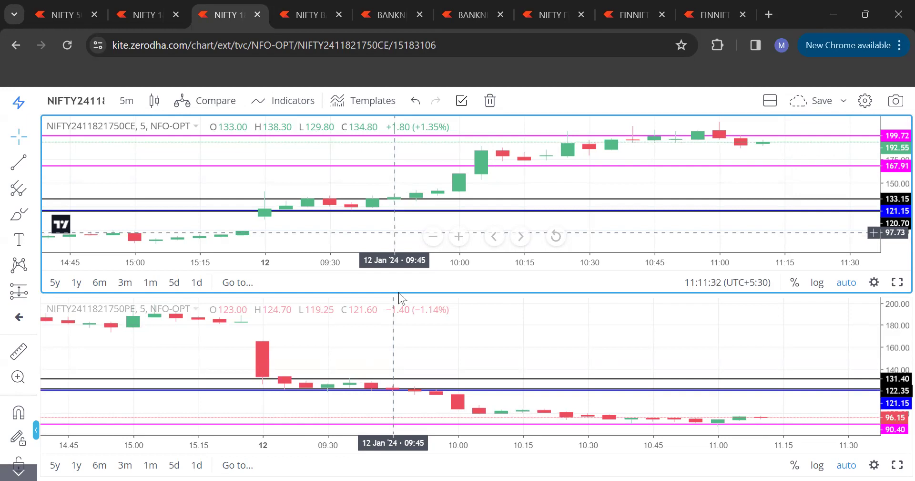
left_click(396, 411)
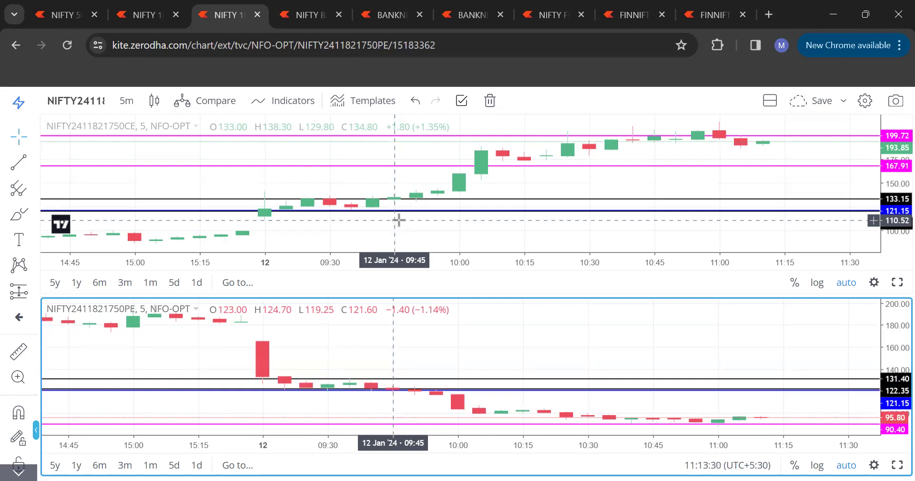
Step: Switch to the NIFTY 50 tab showing the index at 21823.95 above 21808.21
left_click(56, 16)
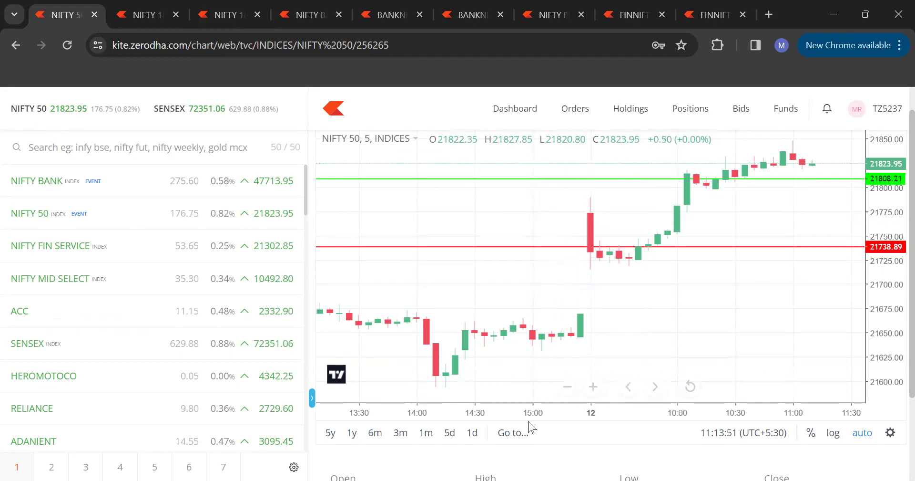
Step: Find Telegram's Nifty Spot table (bullish above 21808.21, bearish below 21738.89), then come back to Kite
key("alt+Tab")
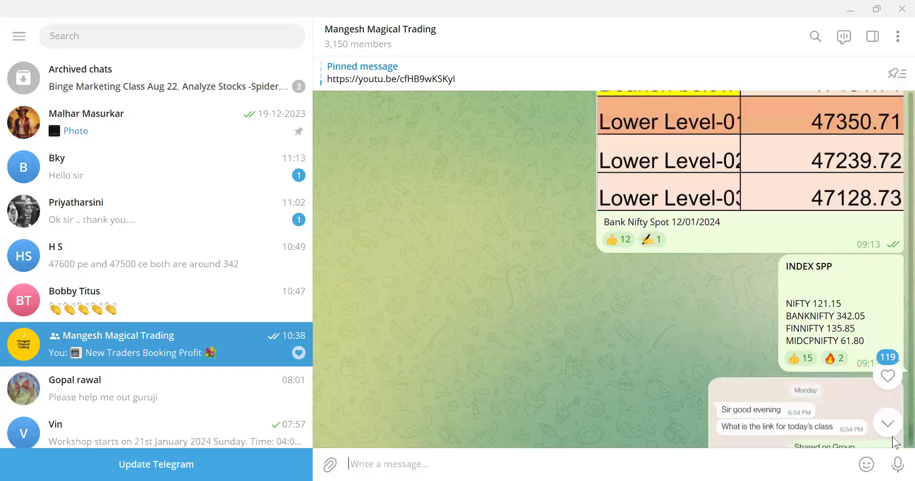
scroll(894, 431, "up", 10)
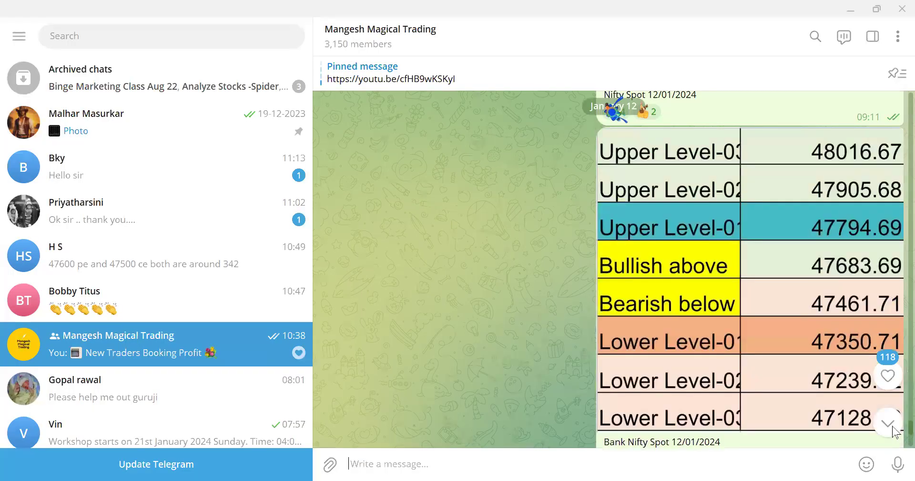
scroll(892, 419, "up", 3)
scroll(893, 420, "down", 3)
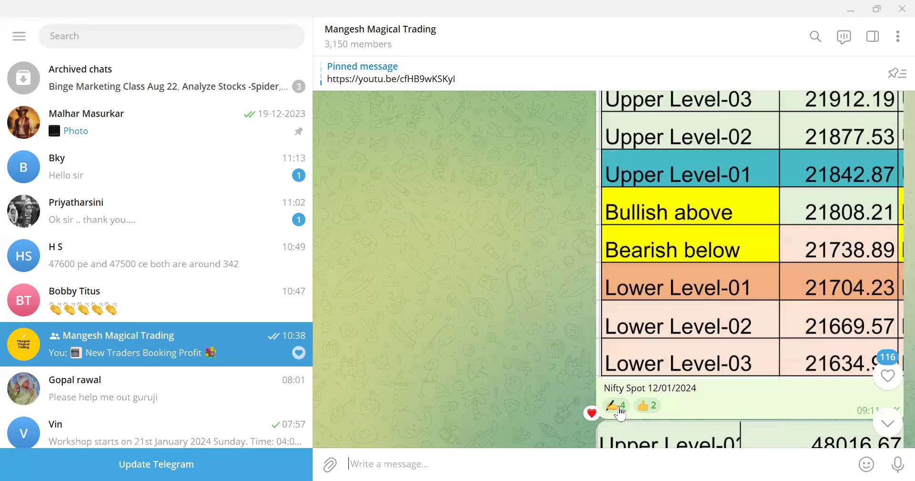
key("alt+Tab")
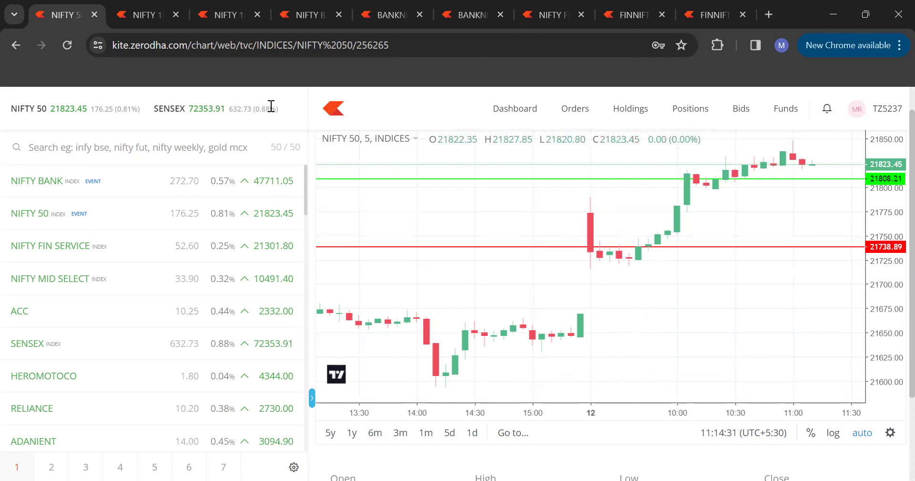
left_click(221, 21)
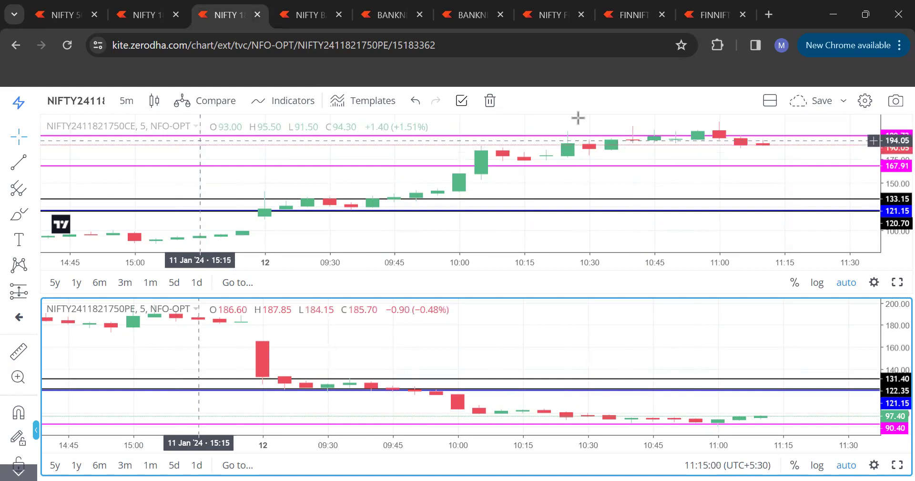
left_click(67, 16)
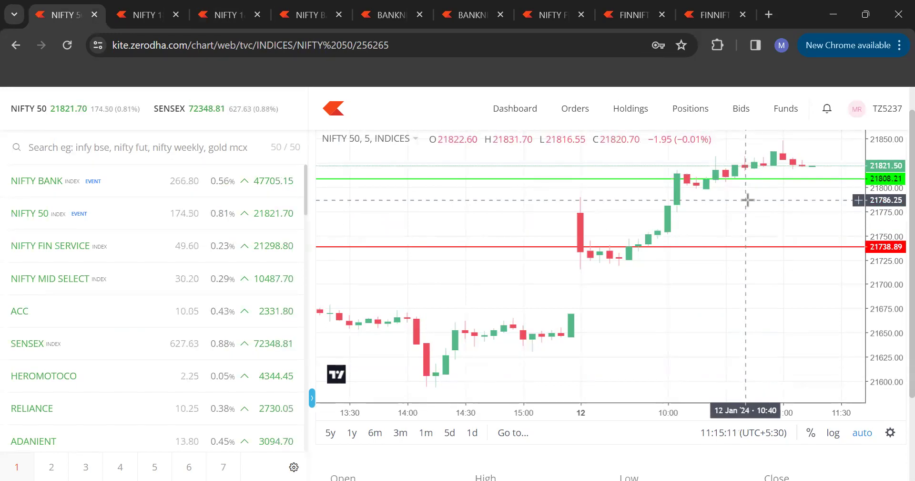
left_click(706, 179)
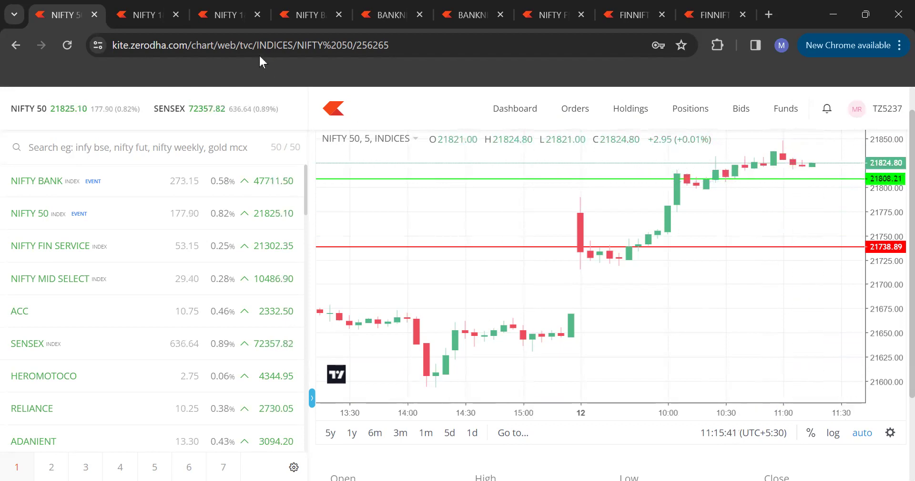
Step: Switch to the NIFTY 21750 CE/PE layout, with CE at 195.25 and PE at 95.25
left_click(216, 16)
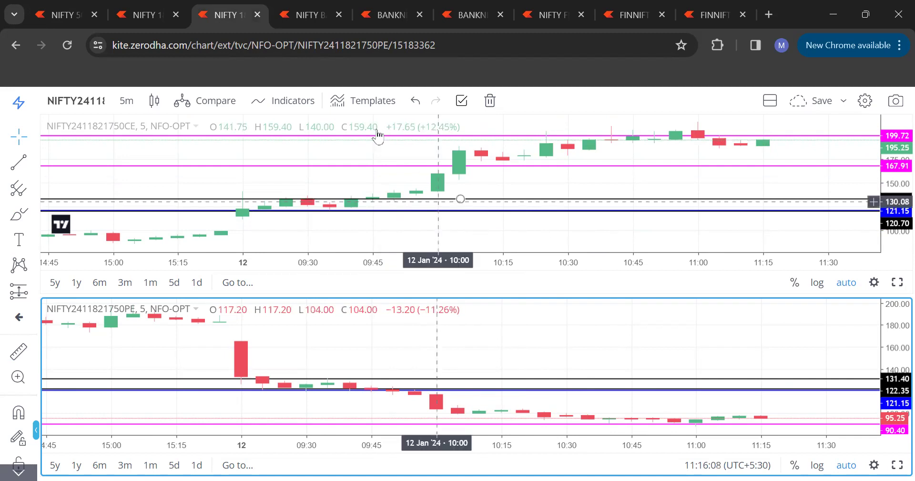
Step: Open the NIFTY BANK chart at 47713.55, compare briefly with NIFTY 50, then return to it
left_click(311, 16)
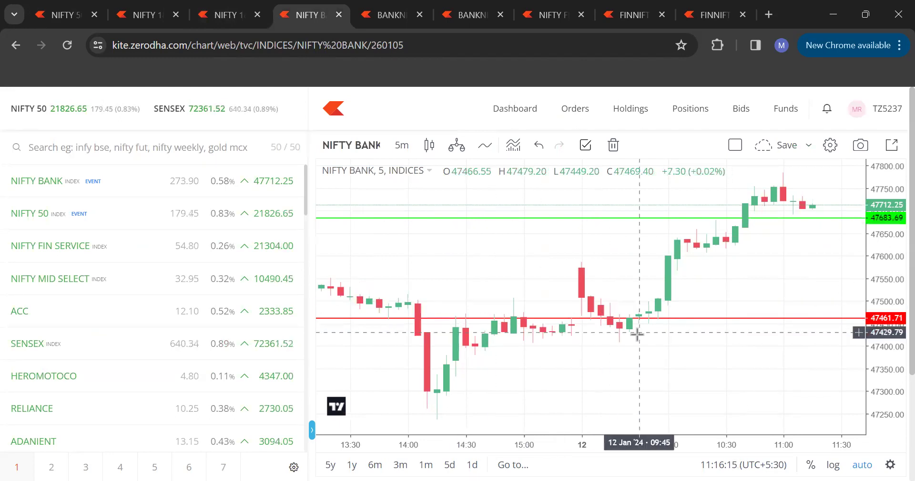
scroll(896, 305, "down", 1)
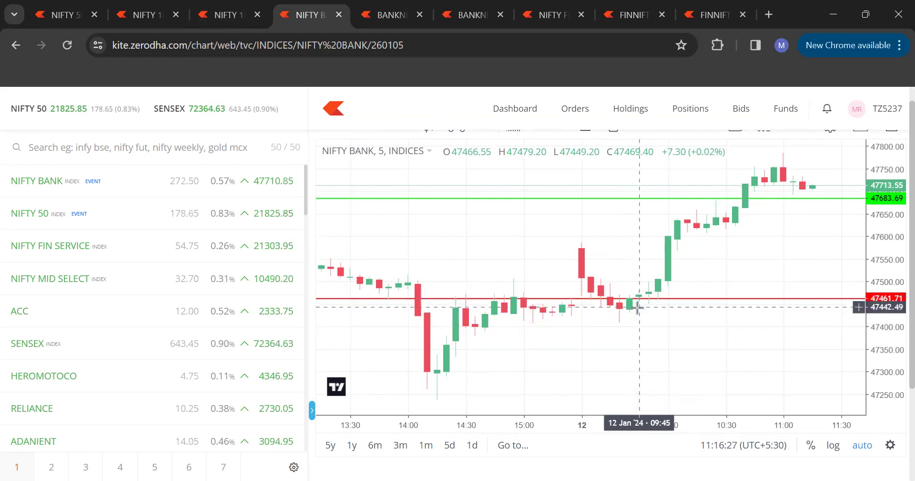
left_click(55, 23)
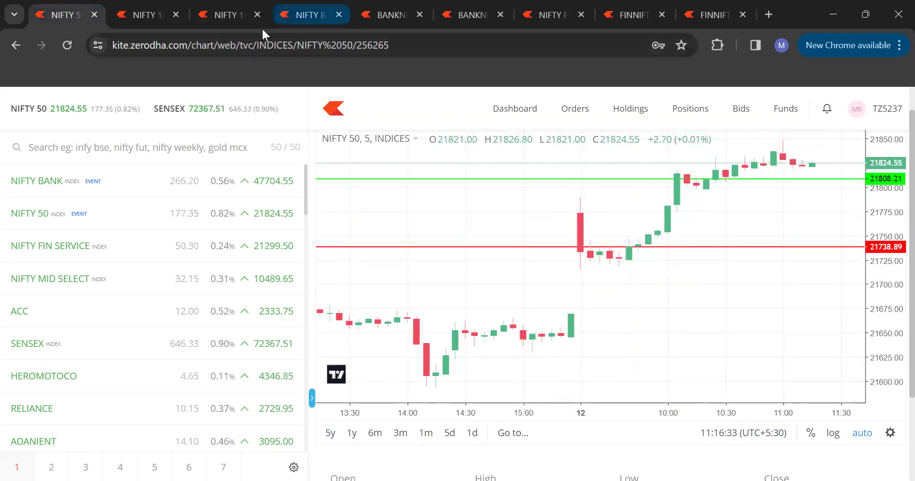
left_click(307, 18)
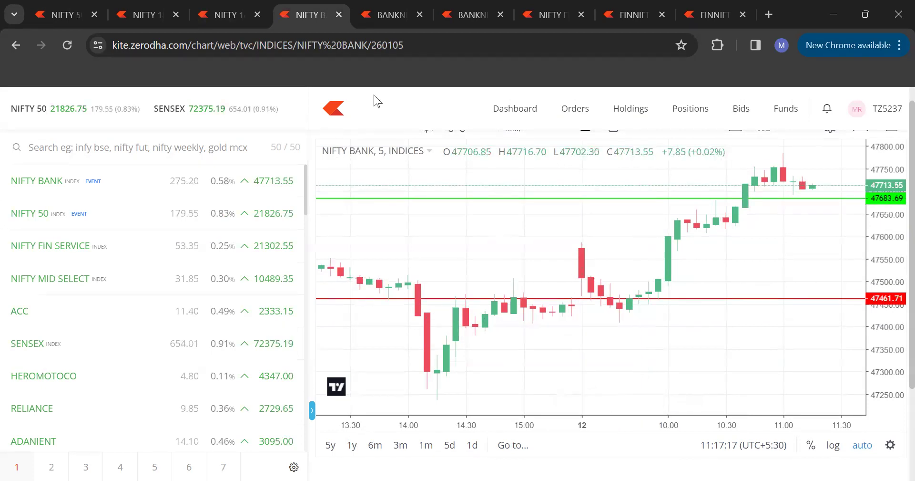
Step: Open the BANKNIFTY 47500 CE / 47600 PE charts and shift the PE chart to match the CE timeline
left_click(475, 15)
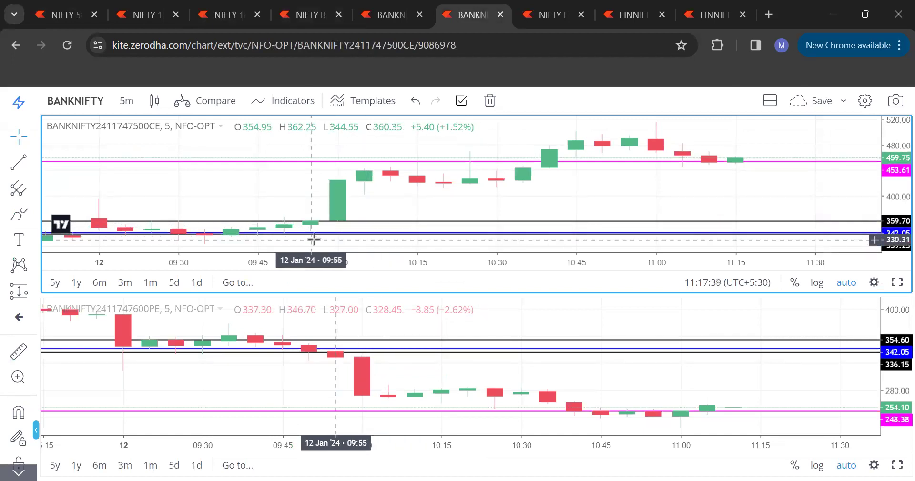
left_click(544, 322)
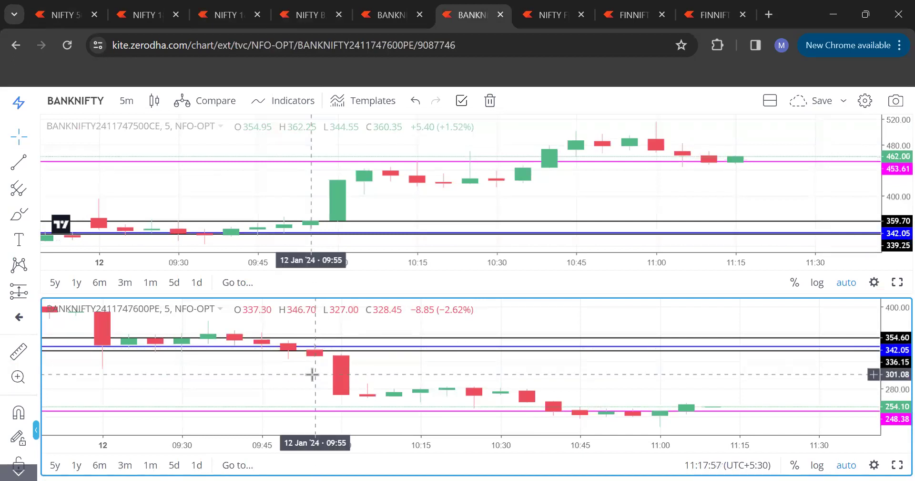
key("Right")
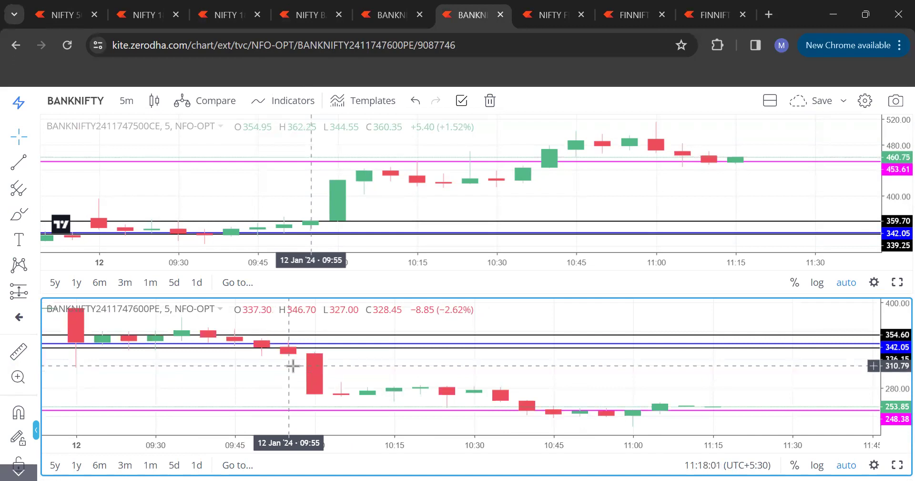
left_click_drag(528, 307, 556, 311)
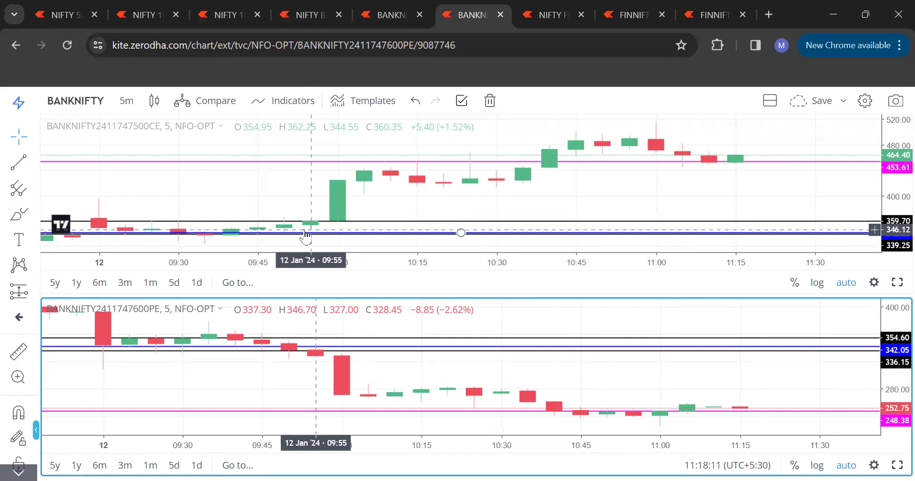
left_click(299, 16)
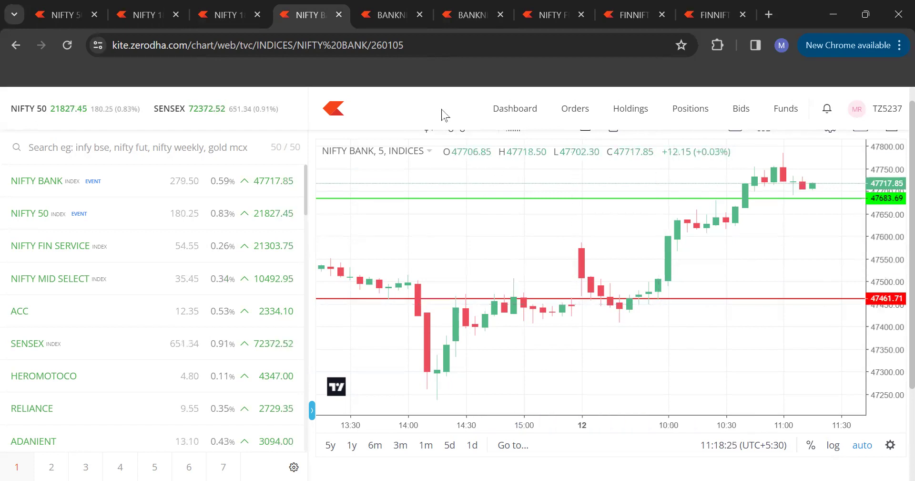
left_click(384, 18)
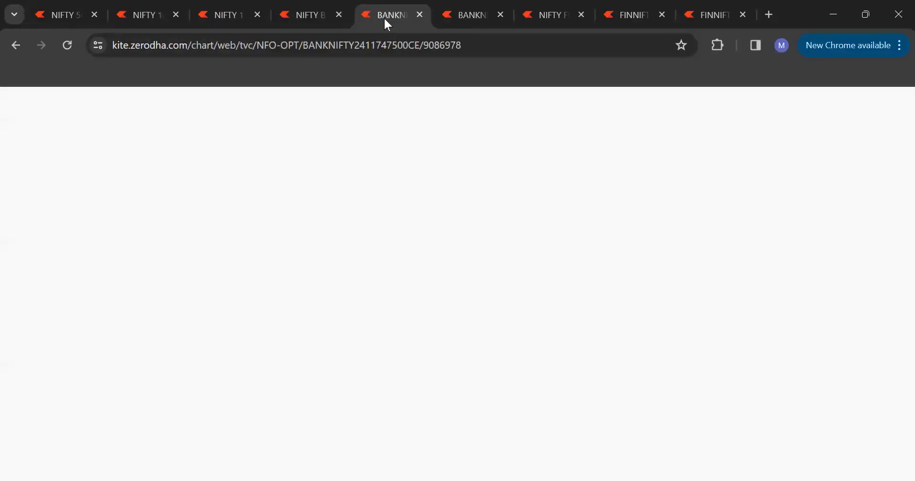
left_click(302, 18)
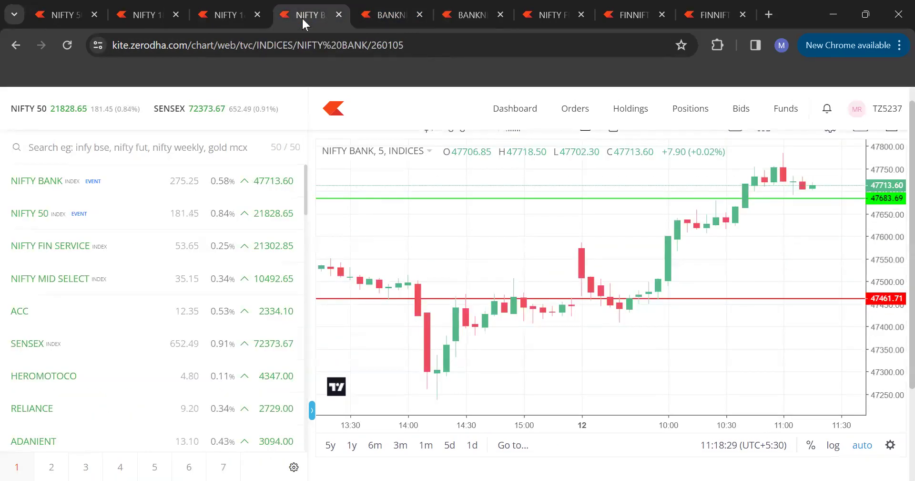
left_click(467, 17)
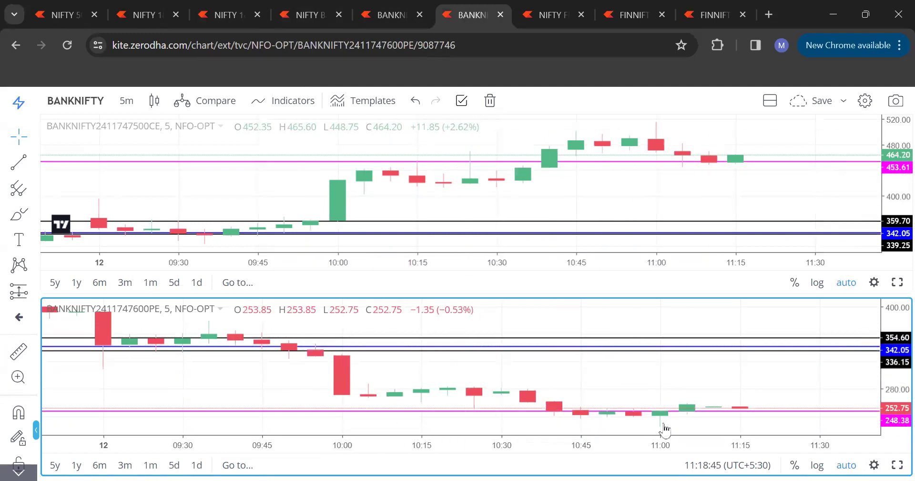
left_click(229, 167)
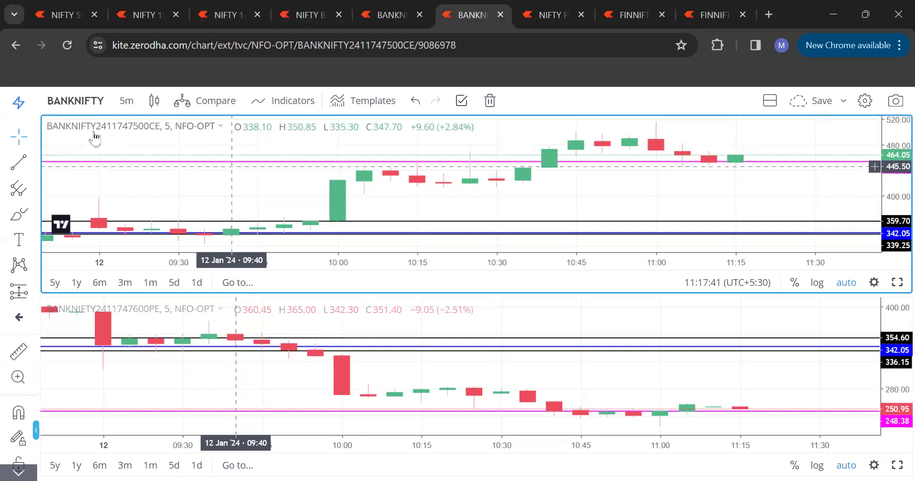
left_click(124, 101)
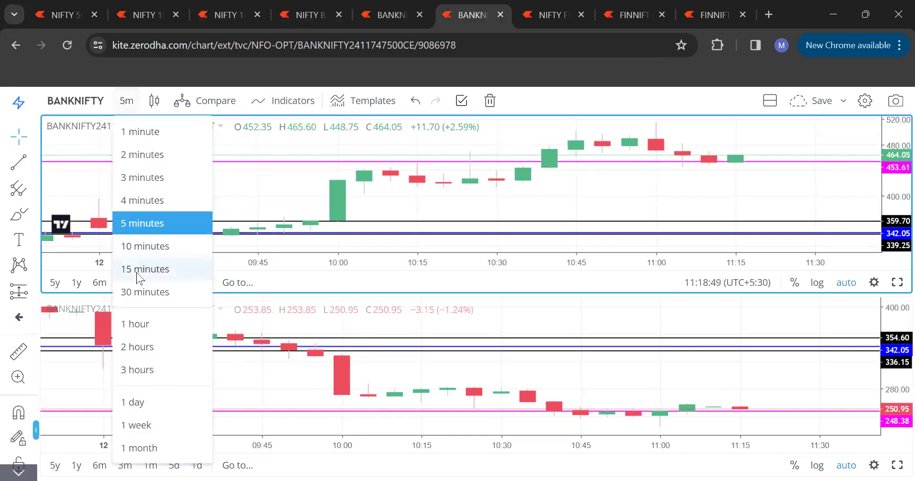
left_click(136, 266)
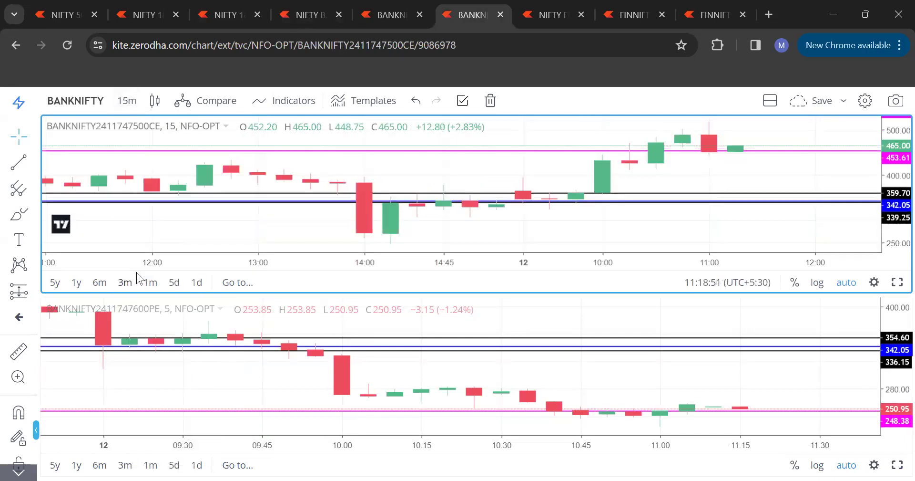
left_click(132, 103)
left_click(169, 322)
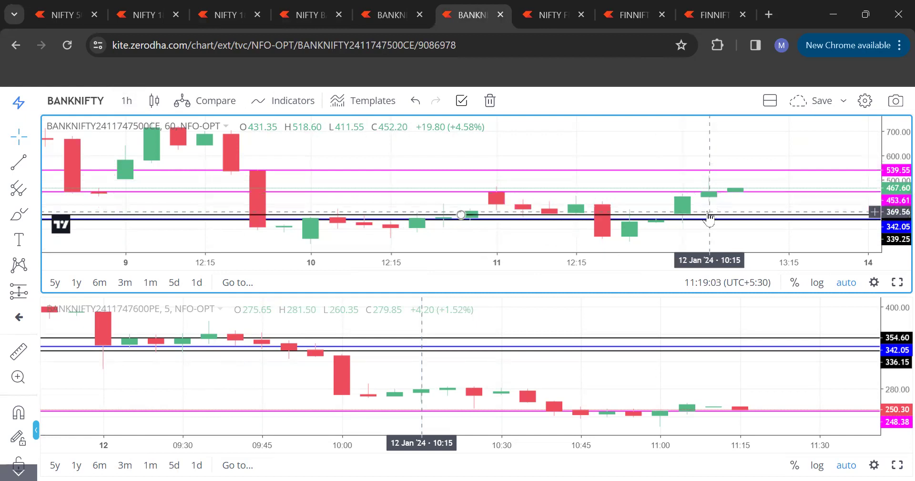
left_click(126, 100)
left_click(145, 223)
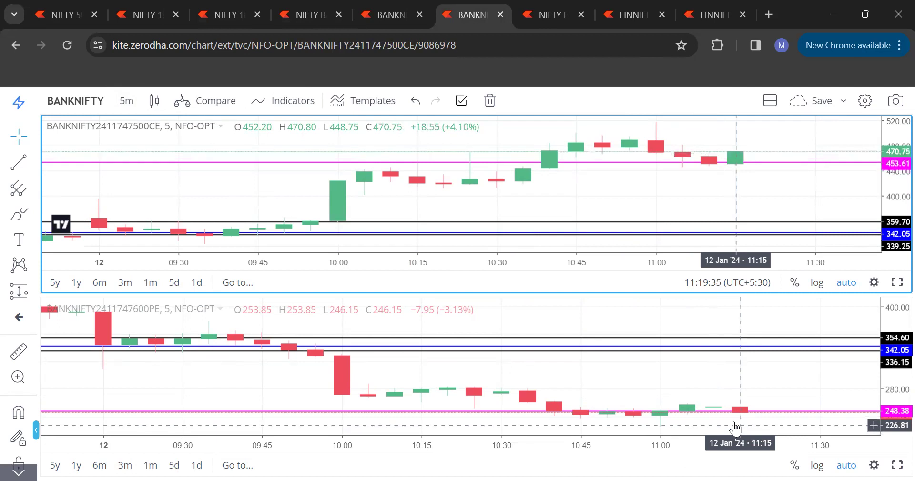
Step: Check the NIFTY FIN SERVICE chart, then show the FINNIFTY 21250 CE and 21350 PE charts
left_click(545, 17)
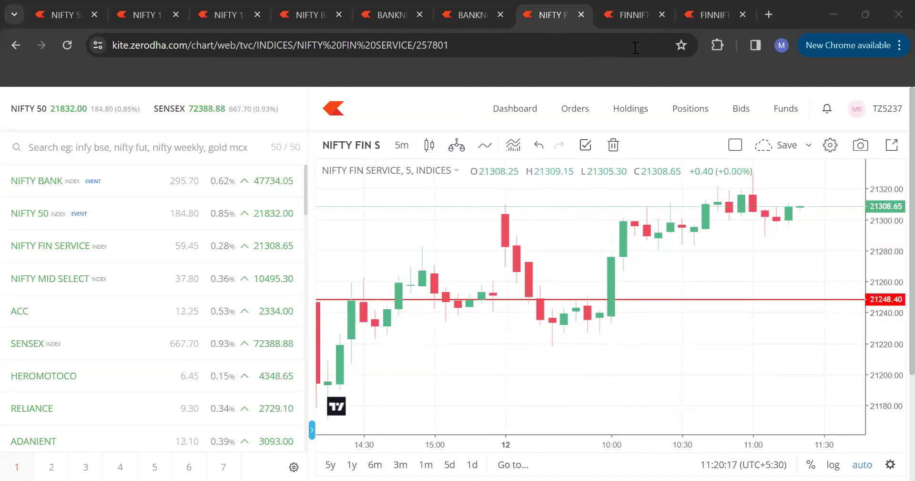
left_click(706, 19)
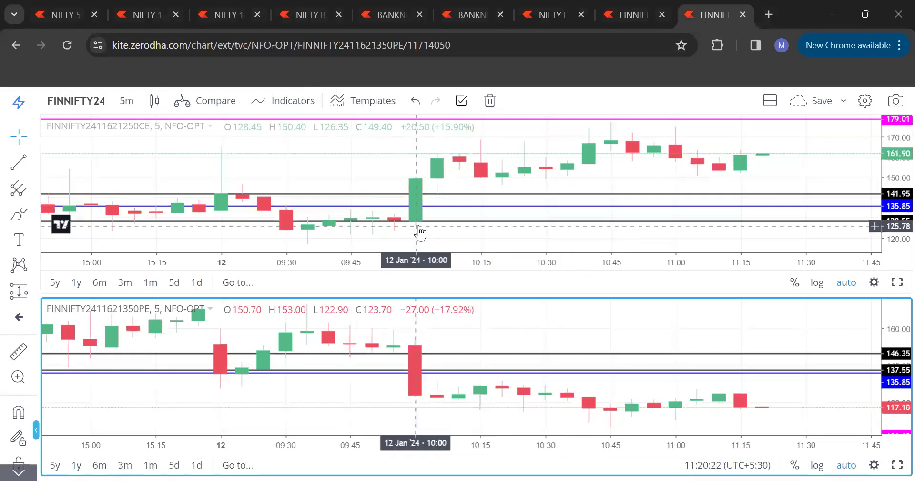
left_click(419, 207)
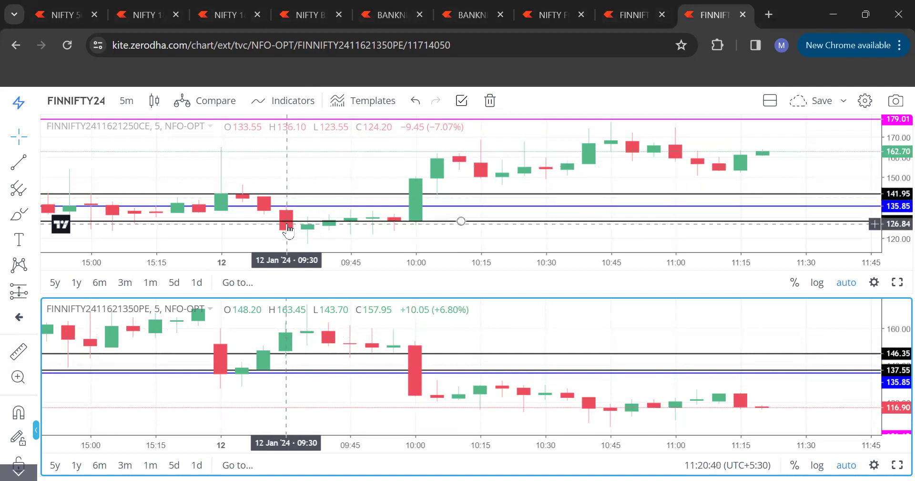
left_click(283, 353)
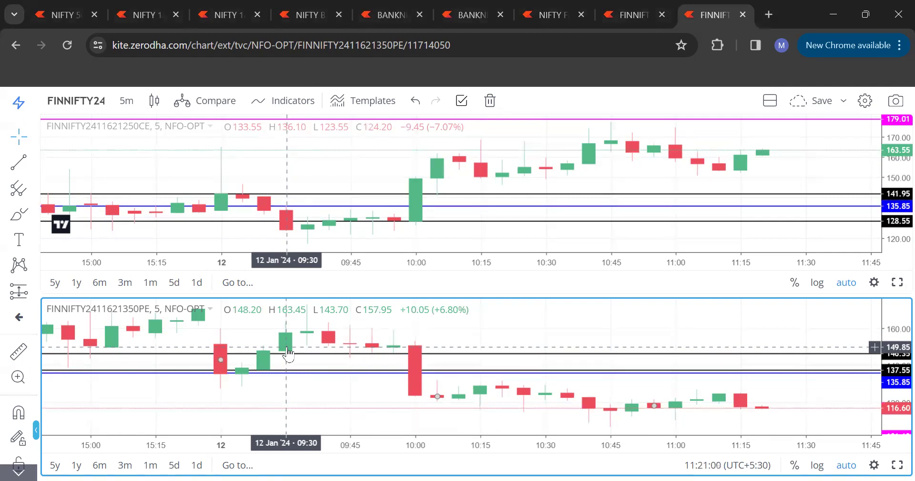
left_click(556, 17)
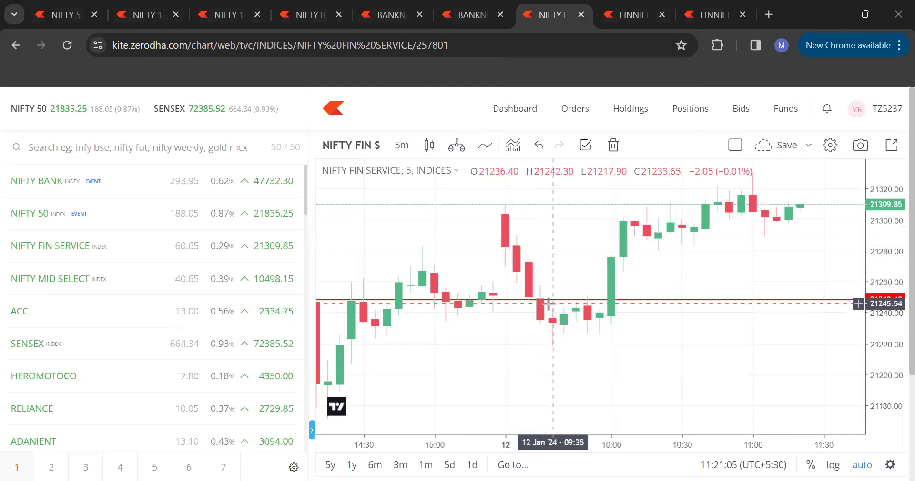
scroll(683, 329, "down", 1)
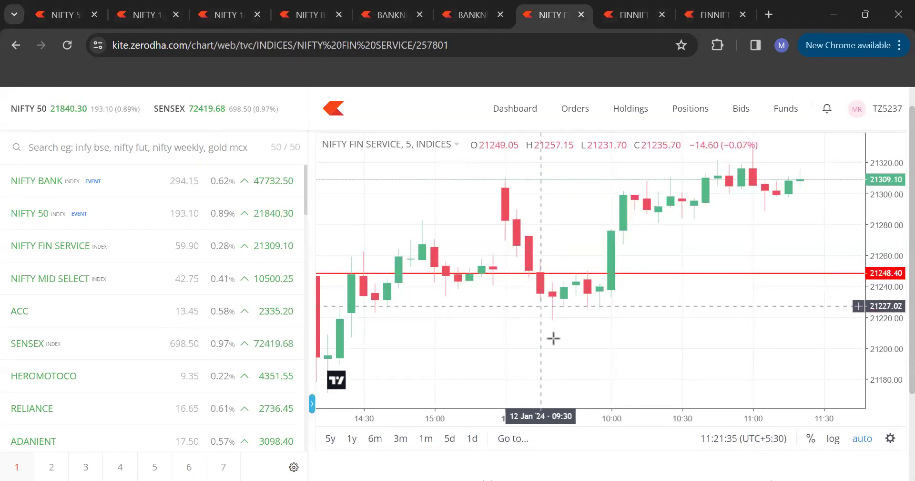
mouse_move(587, 393)
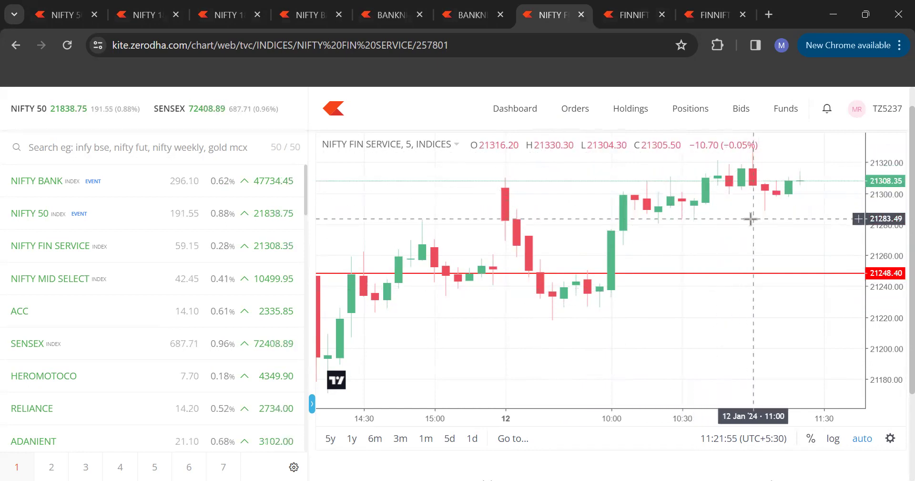
left_click(698, 15)
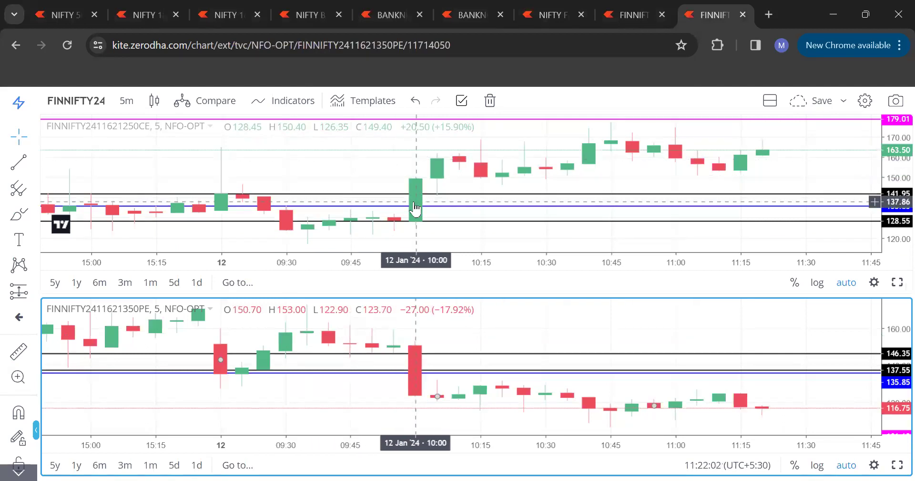
left_click(549, 15)
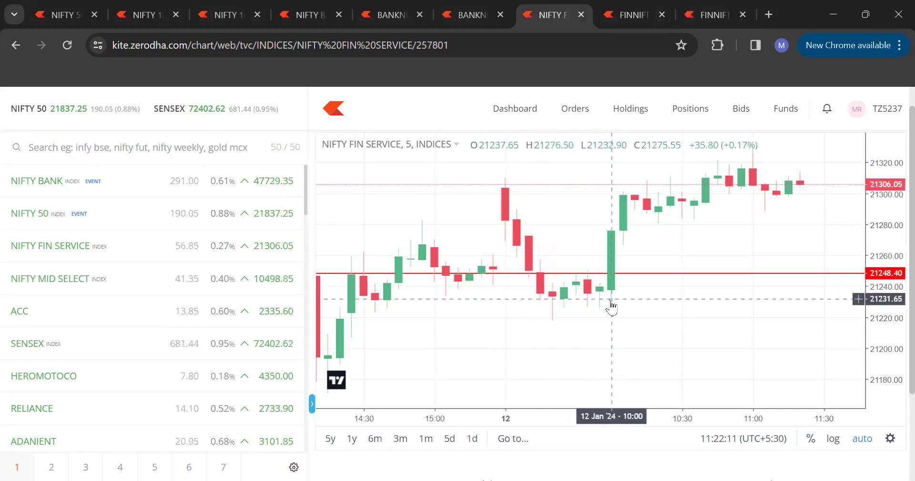
left_click(713, 15)
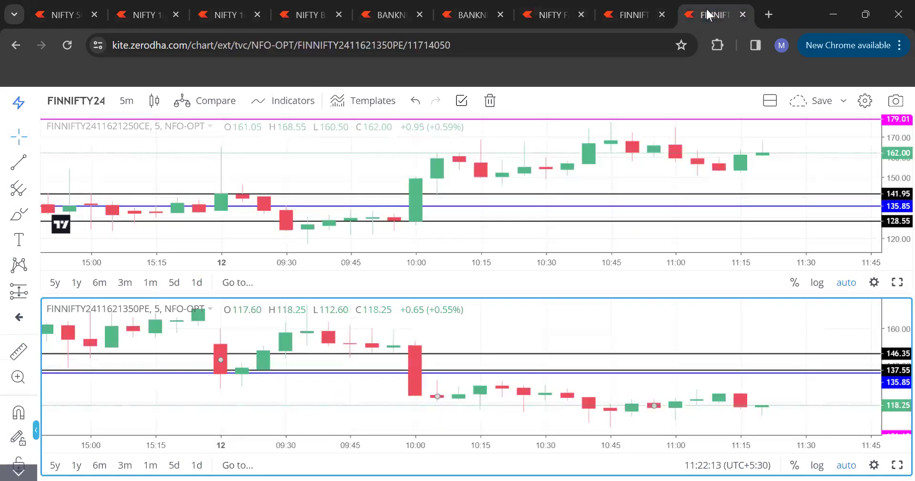